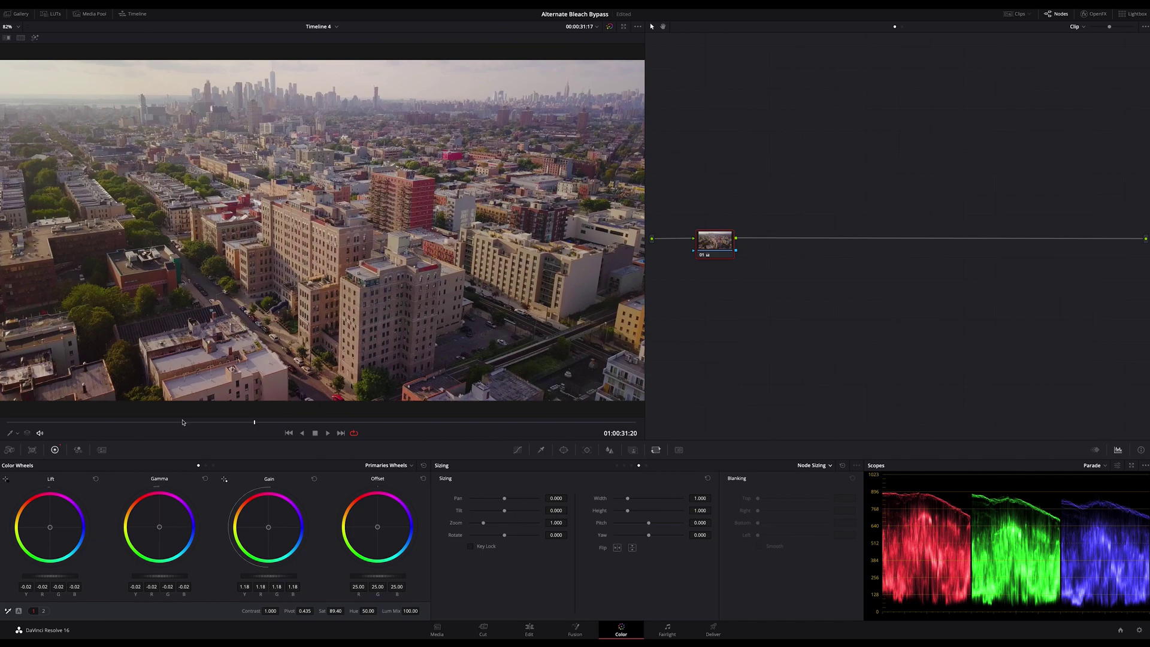
Step: Scrub the aerial city clip and park the playhead near 01:00:32:02
left_click(405, 423)
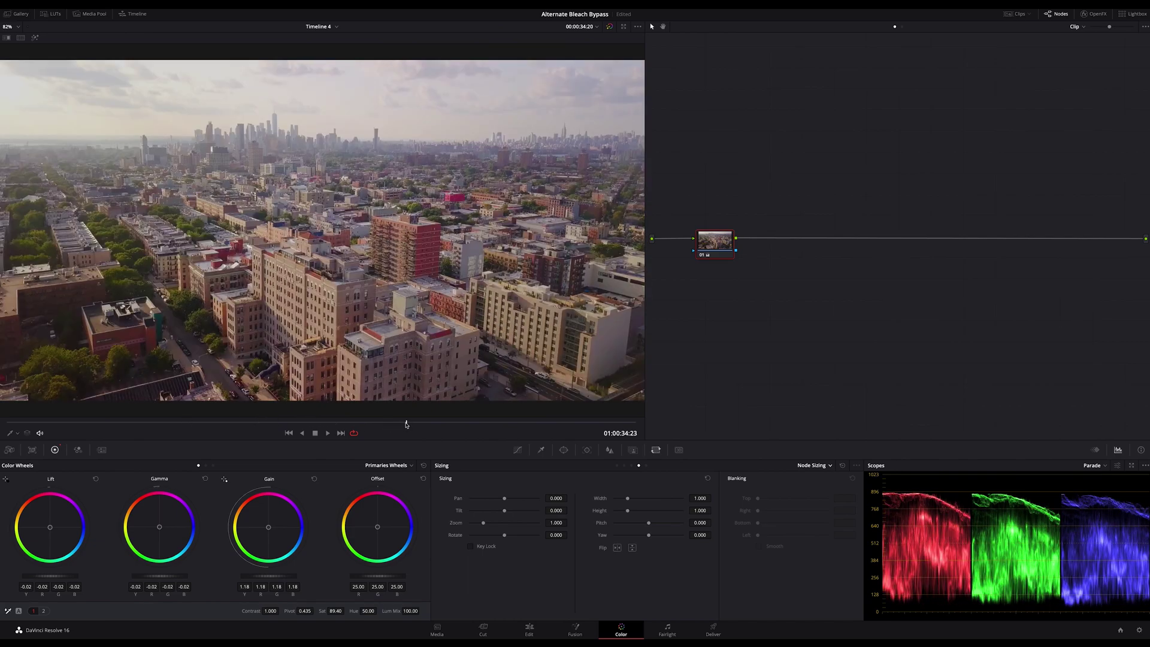
left_click(267, 423)
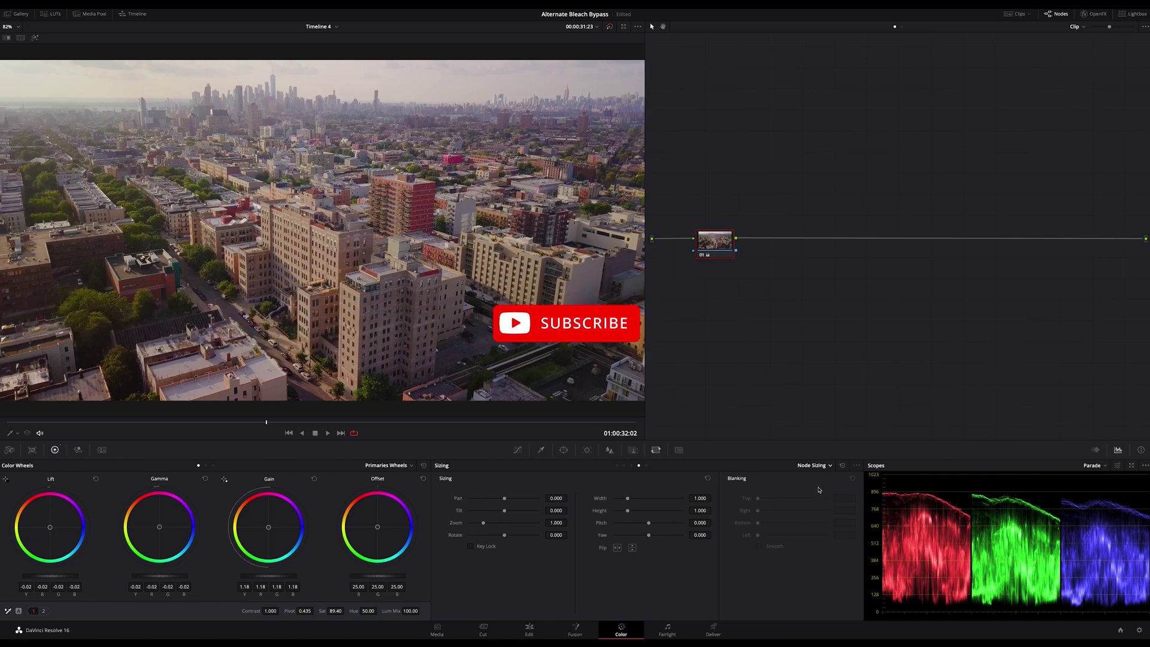
Step: Show the Curves palette with only the luminance (Y) channel linked, then bring up Project Settings
left_click(518, 449)
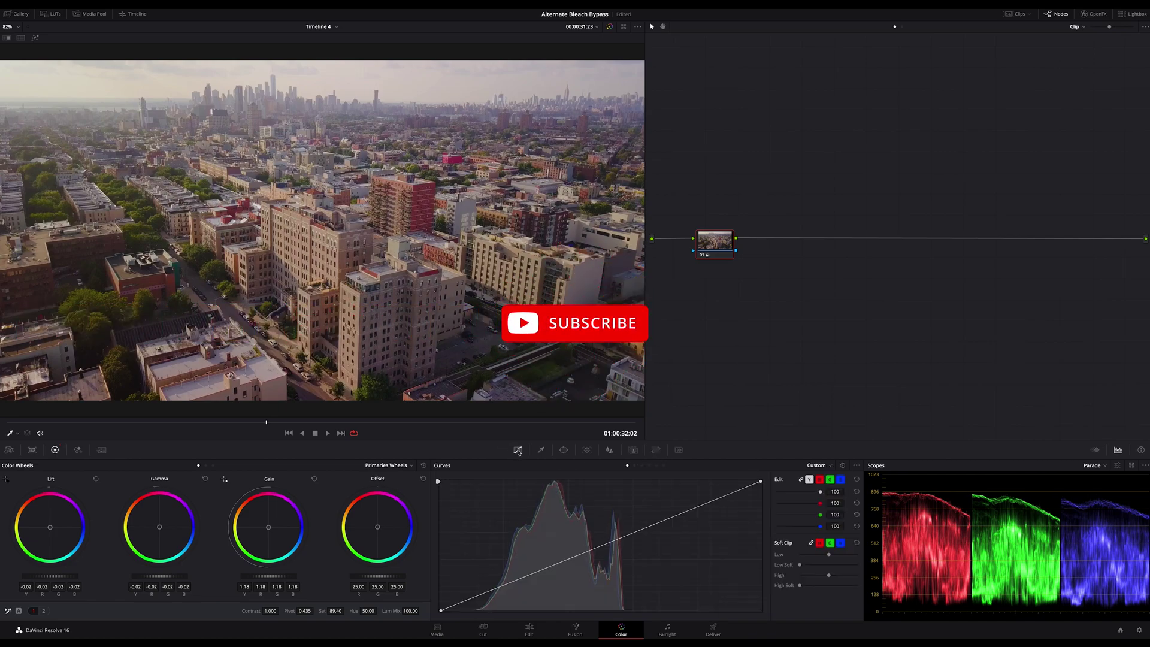
left_click(809, 479)
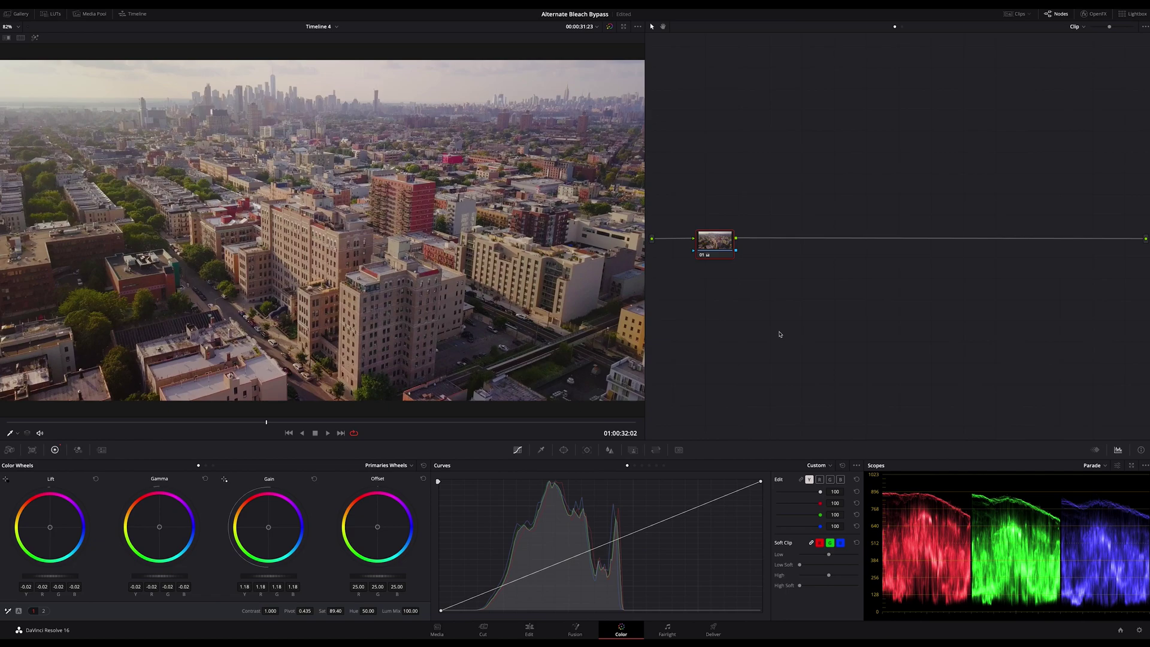
left_click(1139, 631)
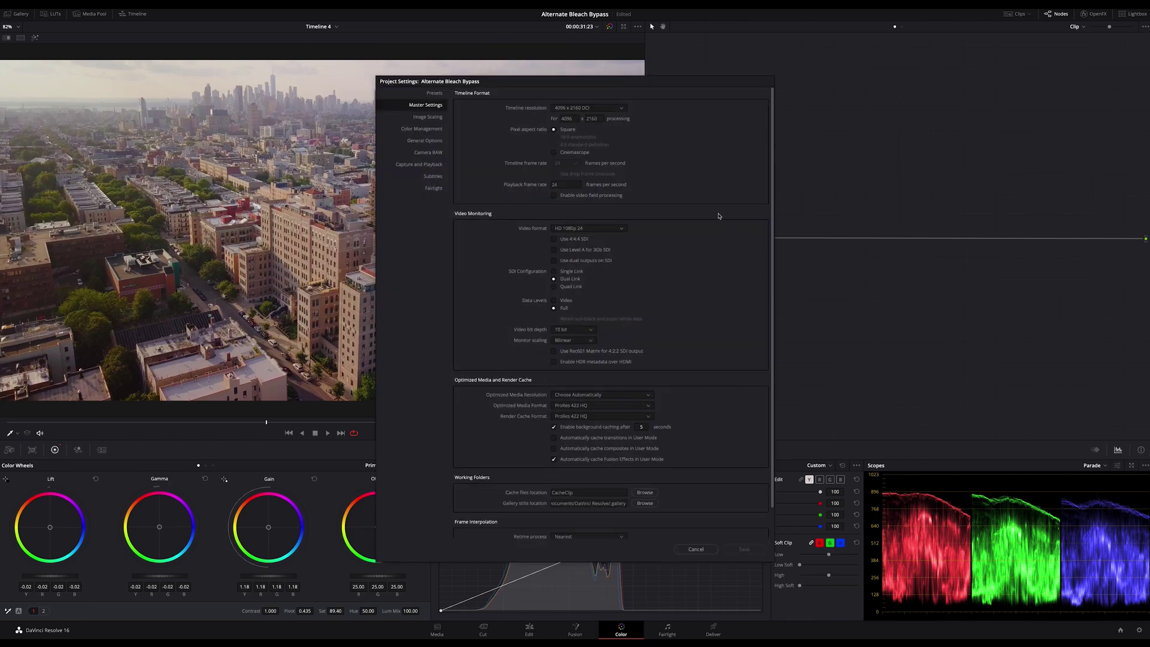
Step: Review the Color Management settings, then cancel Project Settings without changes
left_click(428, 130)
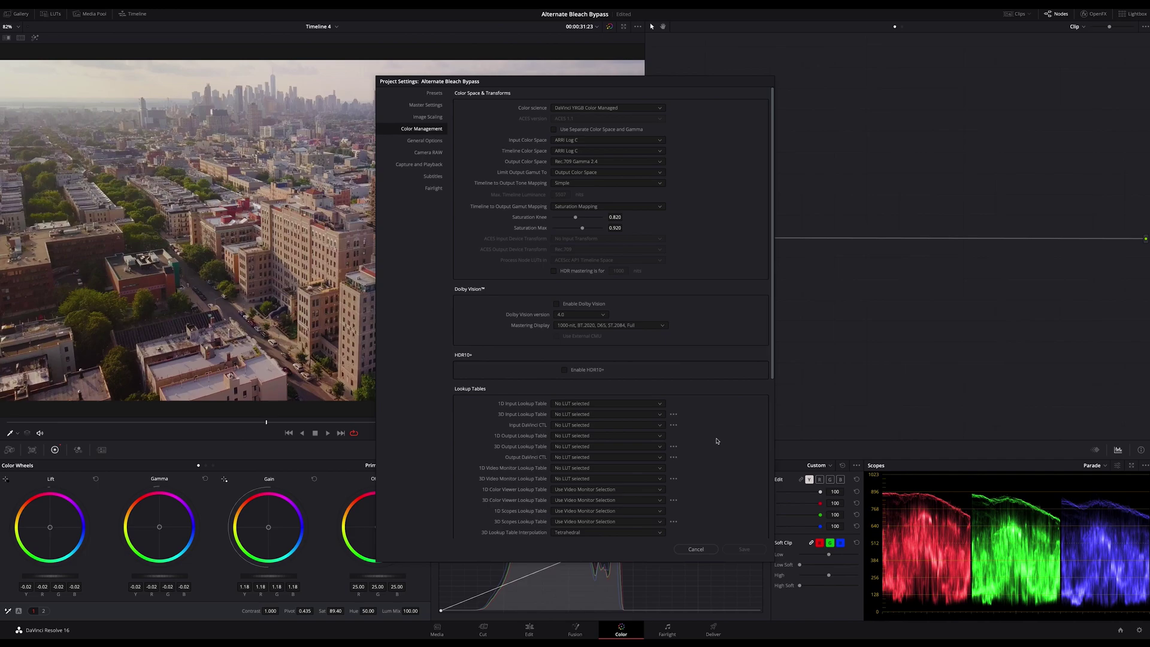
left_click(694, 548)
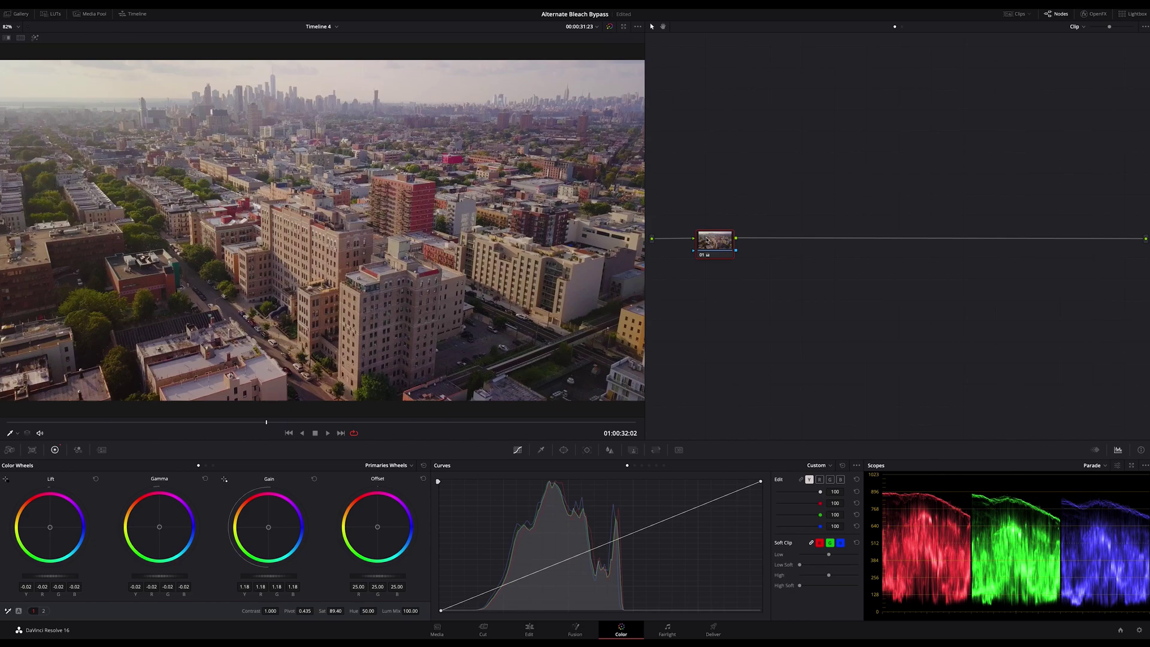
Step: Add serial nodes 02 and 03, then flatten node 02 to contrast 0.770, pivot 0.497
key("alt+s")
key("alt+s")
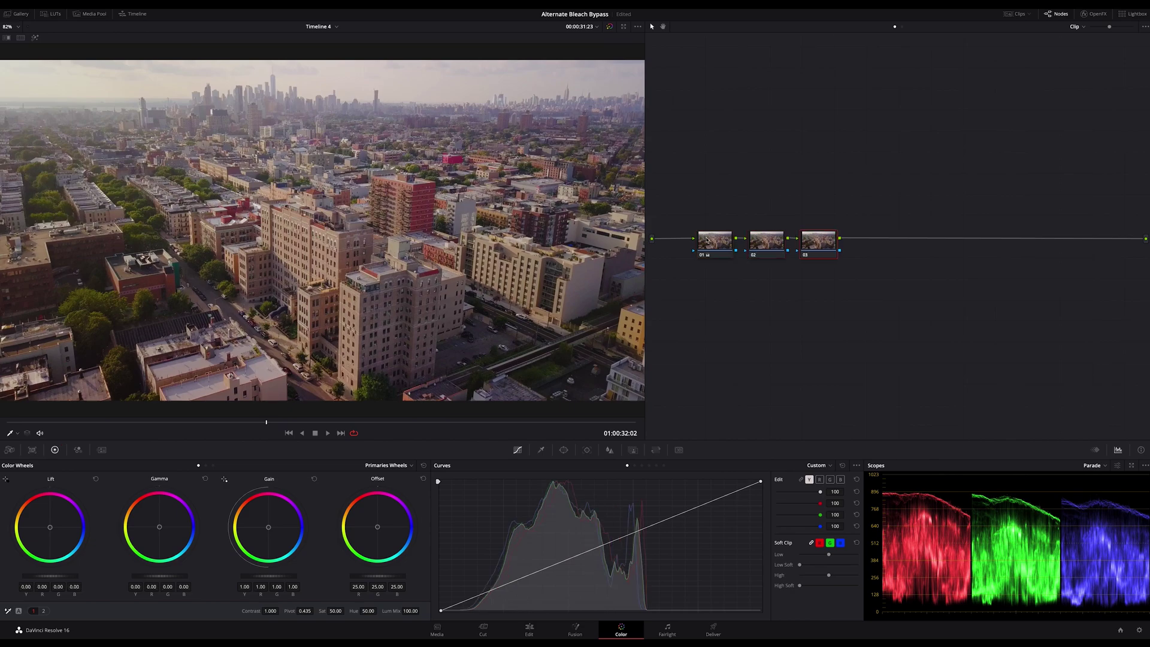
left_click(775, 240)
left_click_drag(270, 611, 316, 610)
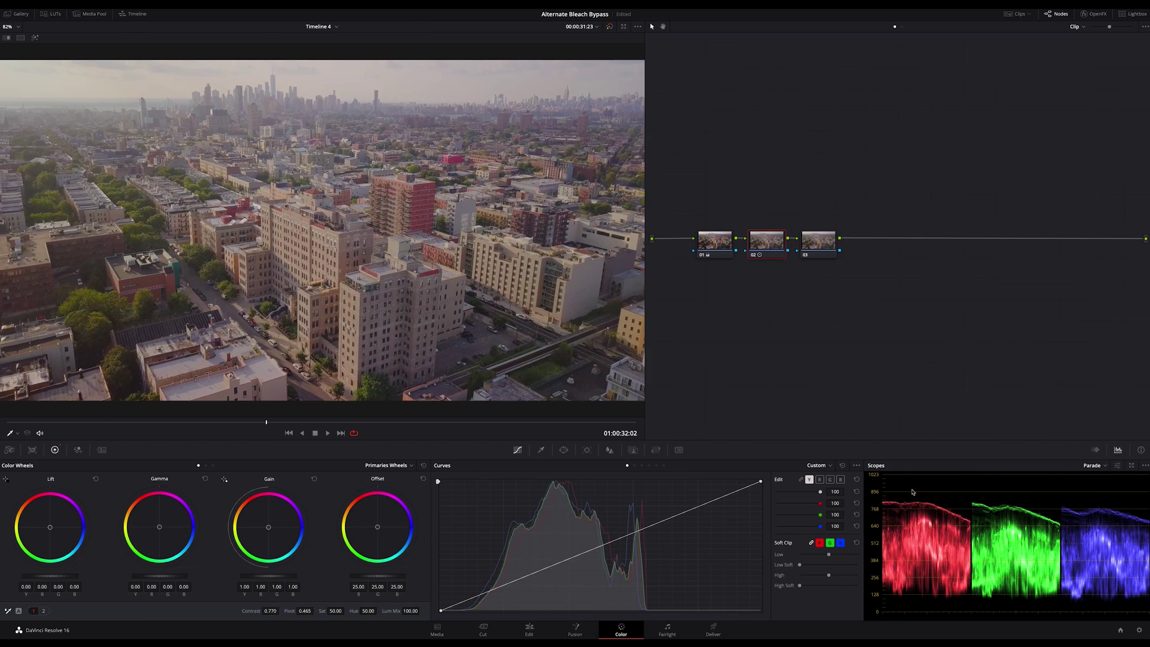
key("ctrl+d")
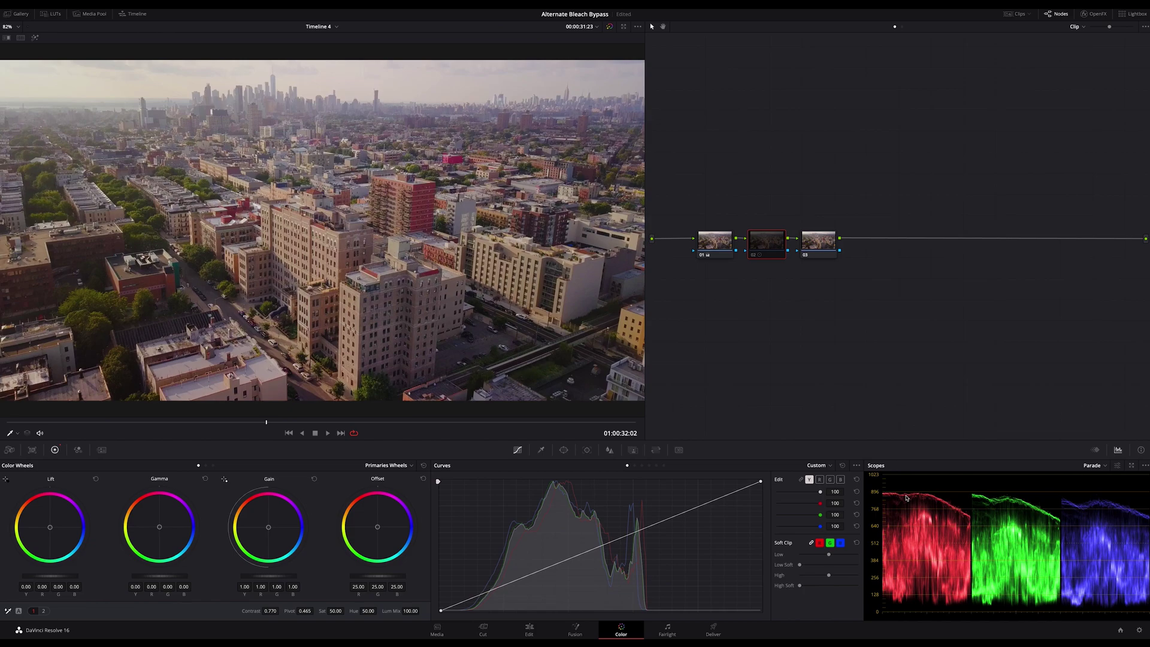
key("ctrl+d")
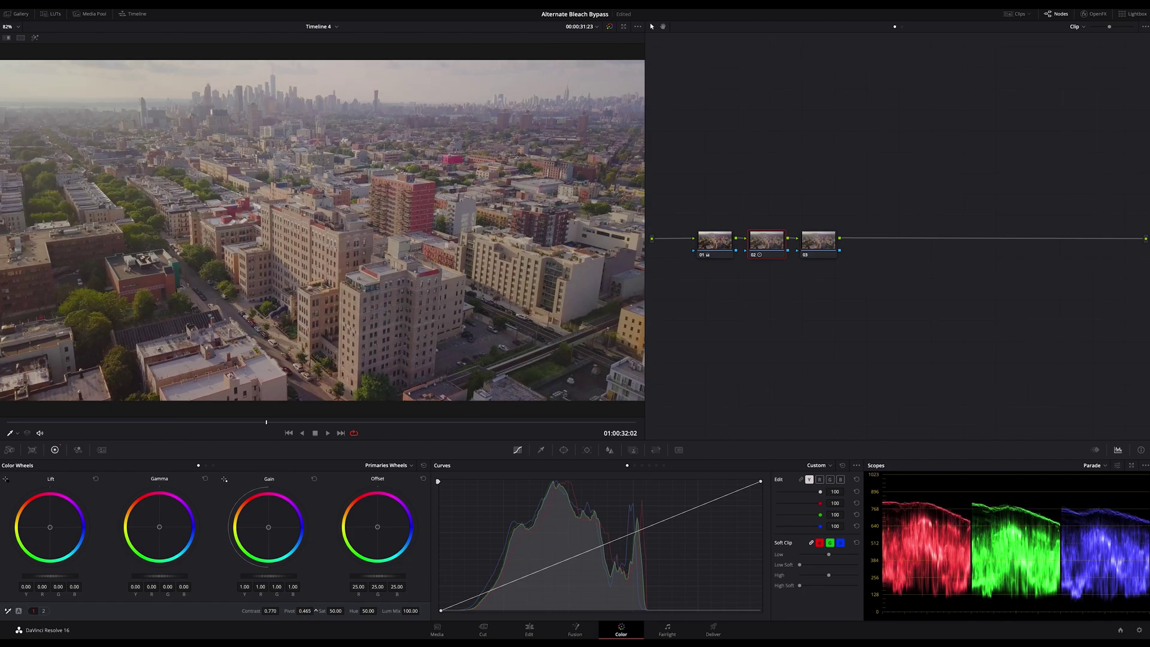
left_click_drag(316, 610, 306, 610)
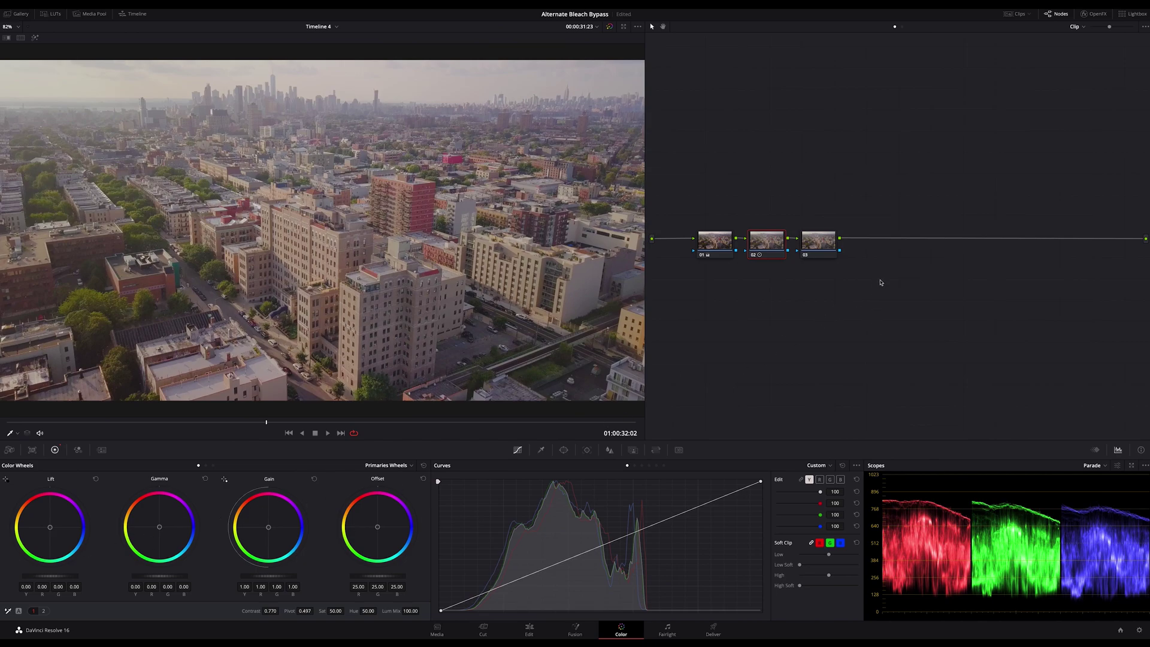
Step: On node 03, leave only the Y curve channel active and enable Editable Splines
left_click(816, 245)
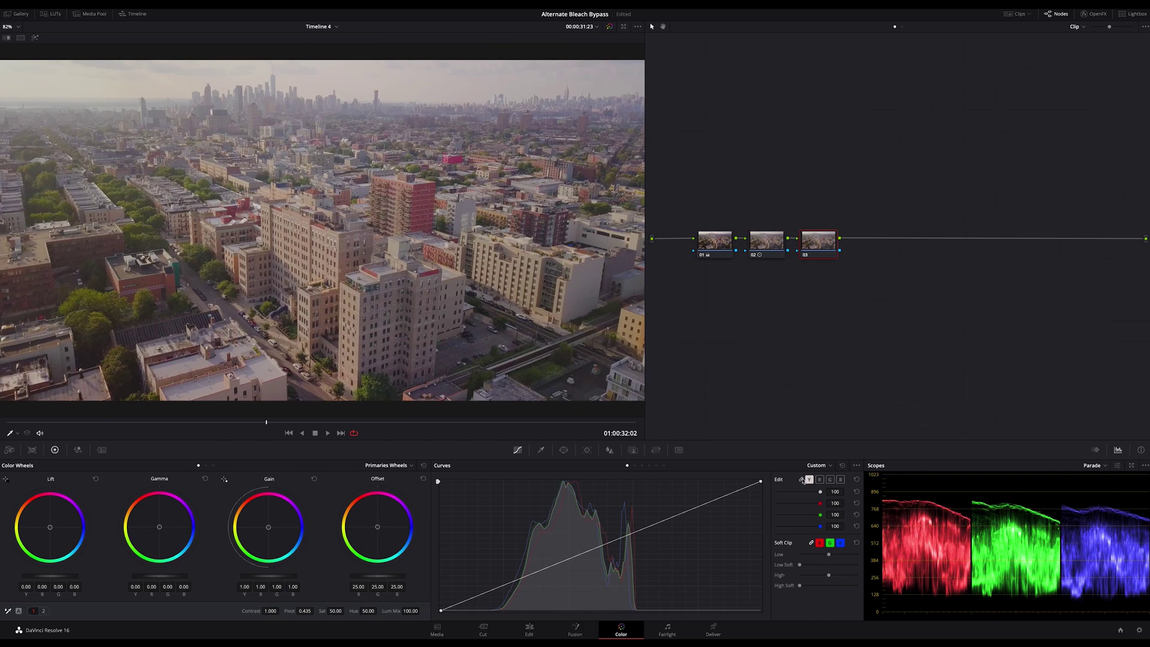
left_click(836, 481)
left_click(802, 480)
left_click(856, 466)
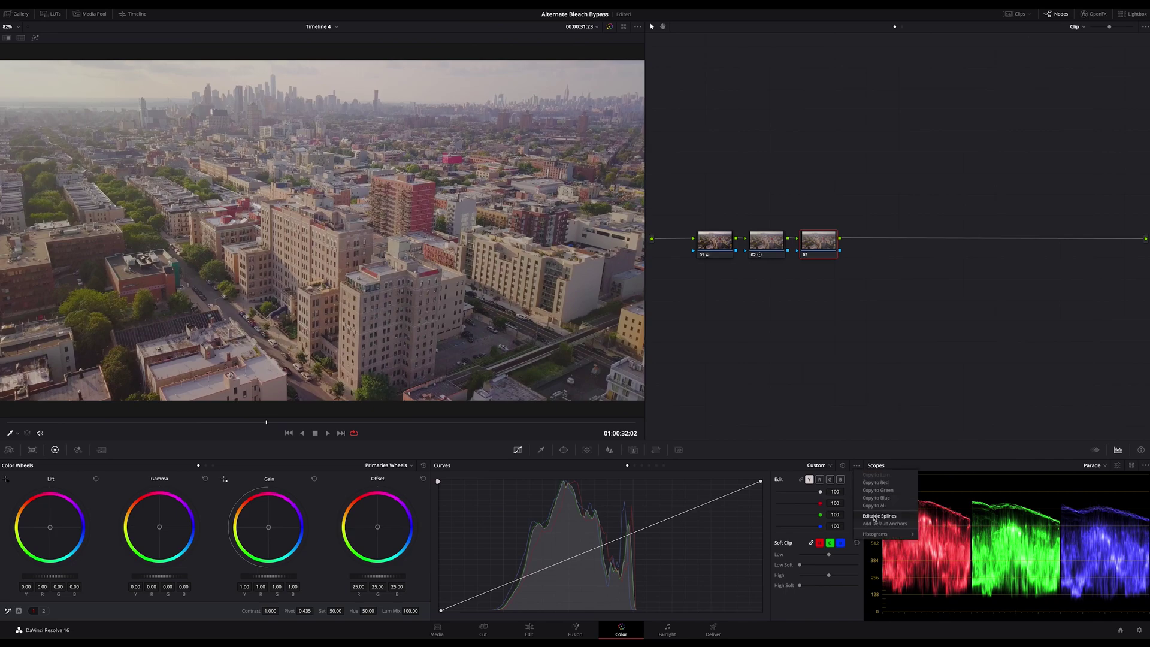
left_click(874, 516)
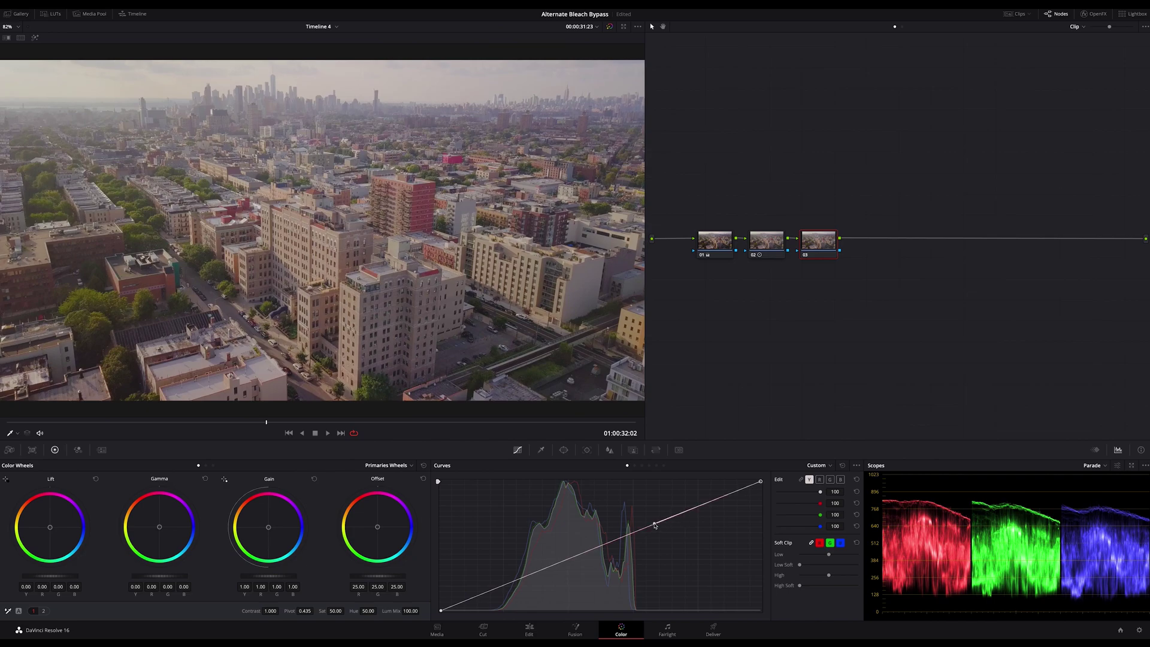
Step: Bend node 03's Y curve into an S, pulling shadows down and raising highlights
left_click_drag(654, 524, 616, 533)
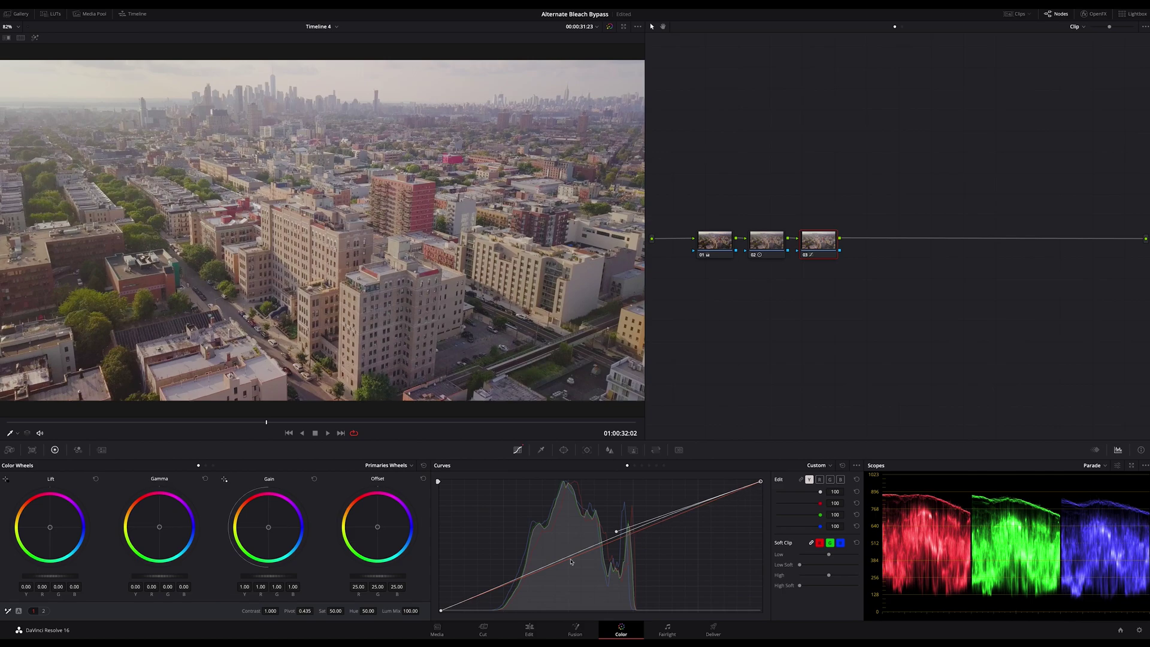
key("ctrl+z")
left_click_drag(547, 569, 494, 606)
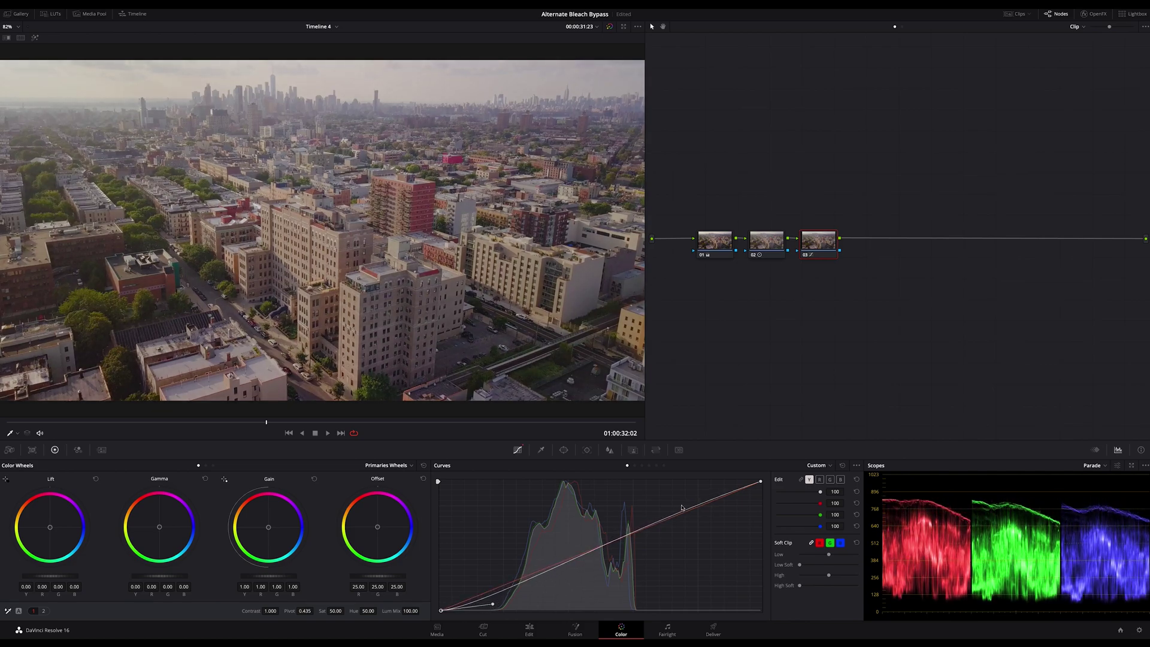
left_click(616, 530)
left_click_drag(617, 532, 616, 526)
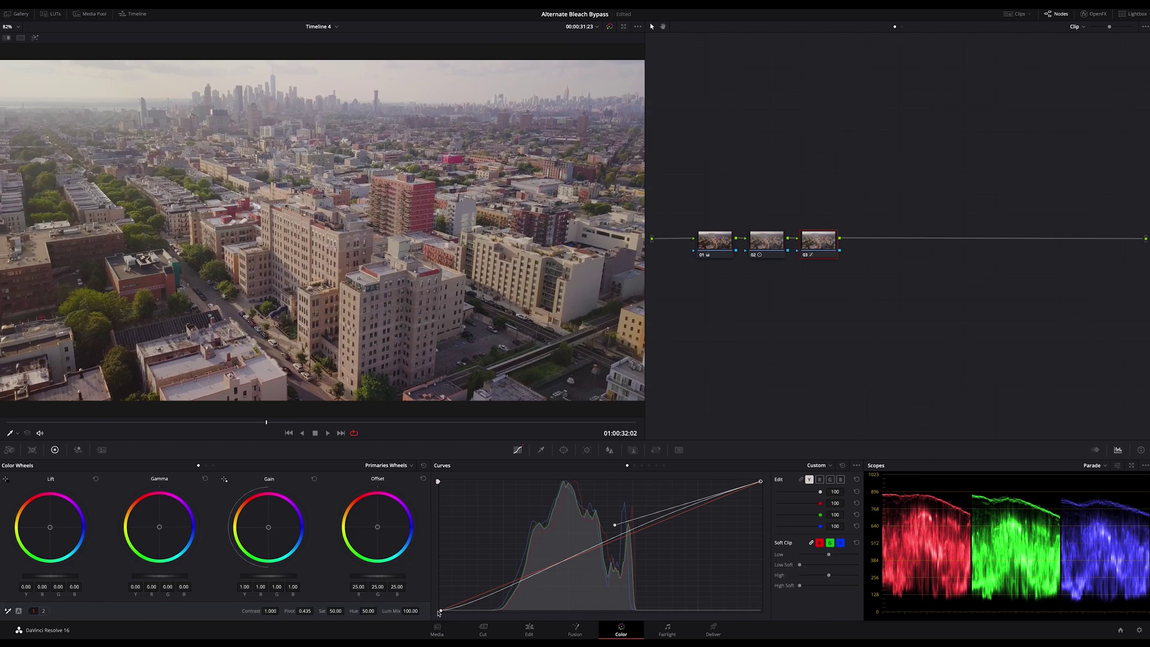
left_click(493, 605)
left_click_drag(493, 606, 490, 609)
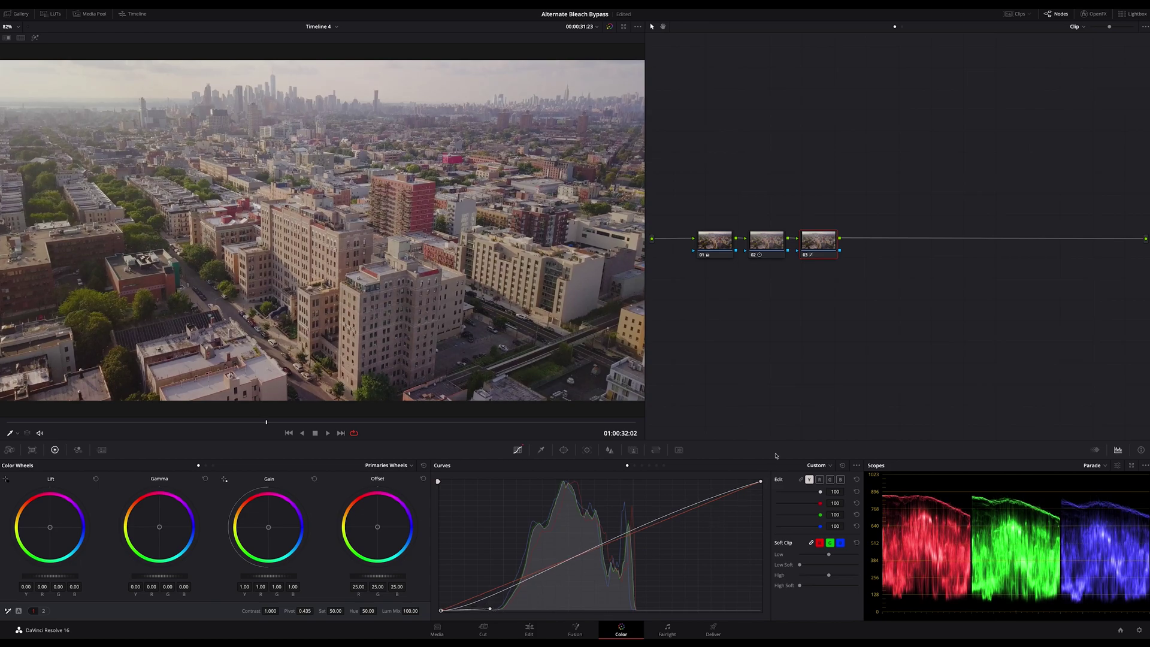
Step: Compare with nodes 02–03 disabled, fine-tune the highlight and shadow points, and play back
left_click_drag(770, 216, 823, 274)
key("ctrl+d")
key("ctrl+d")
left_click(791, 387)
key("ctrl+z")
left_click_drag(614, 524, 614, 522)
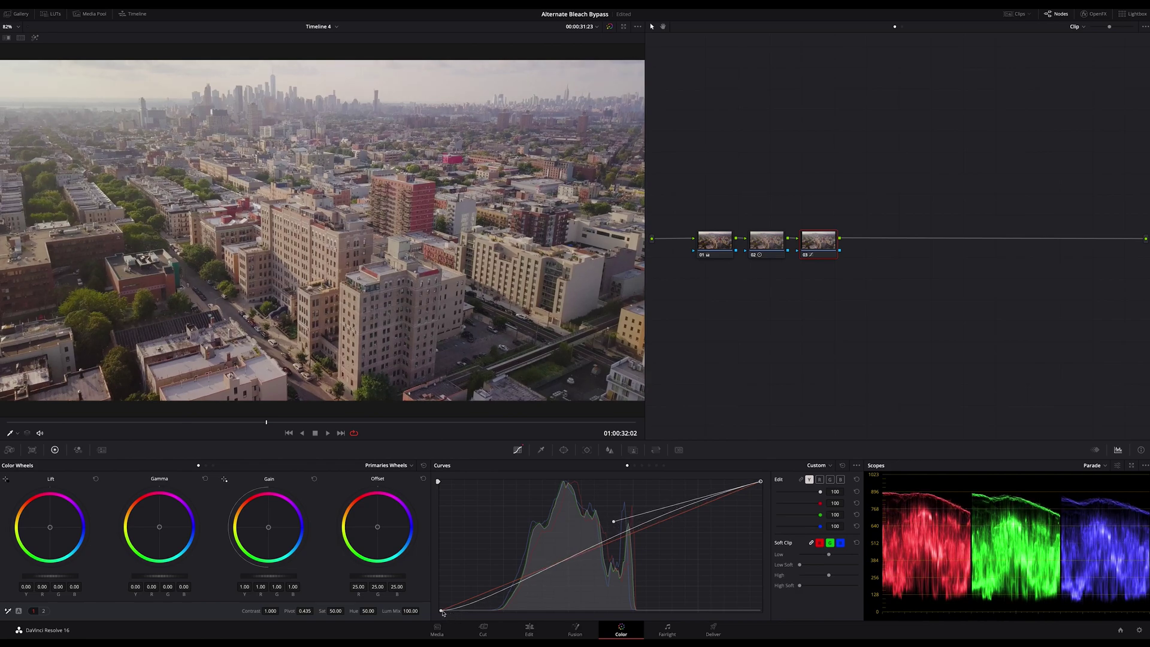
key("ctrl+shift+z")
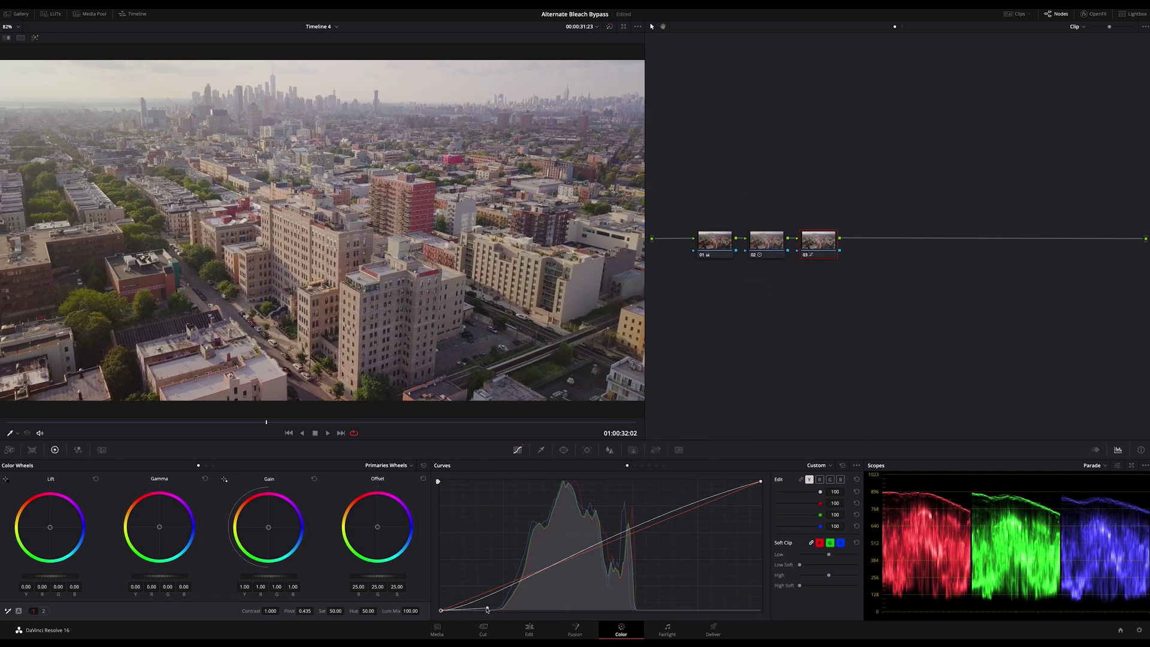
left_click_drag(485, 610, 502, 607)
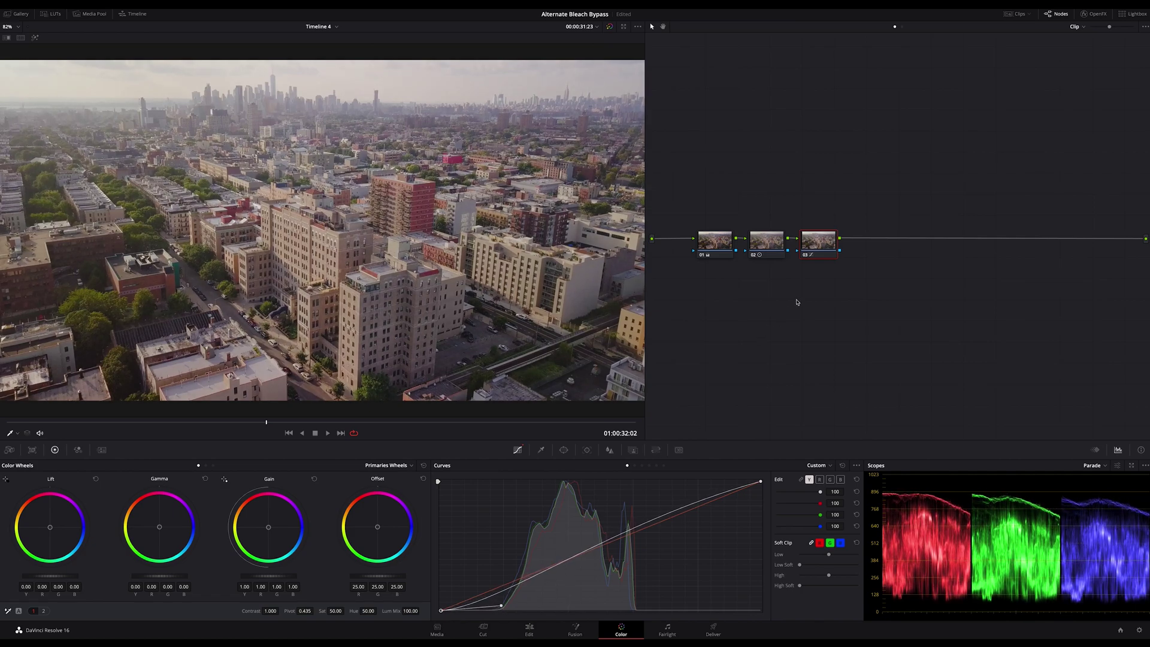
key("space")
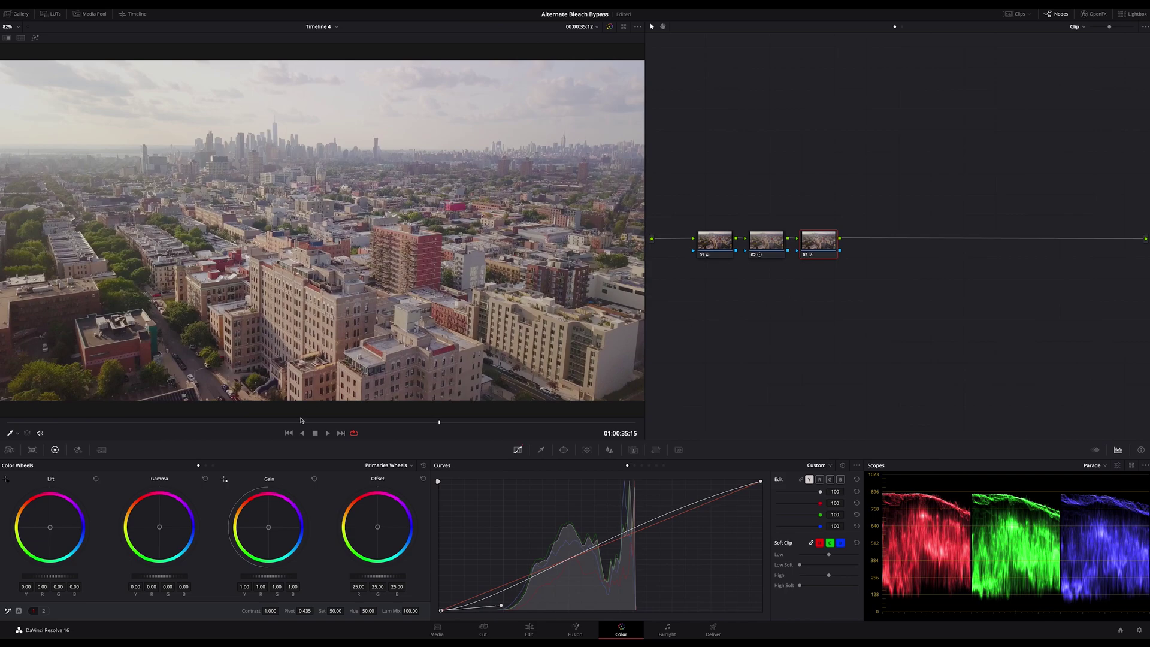
Step: Check several frames of the graded clip, then raise node 02's contrast pivot to 0.533
left_click(275, 422)
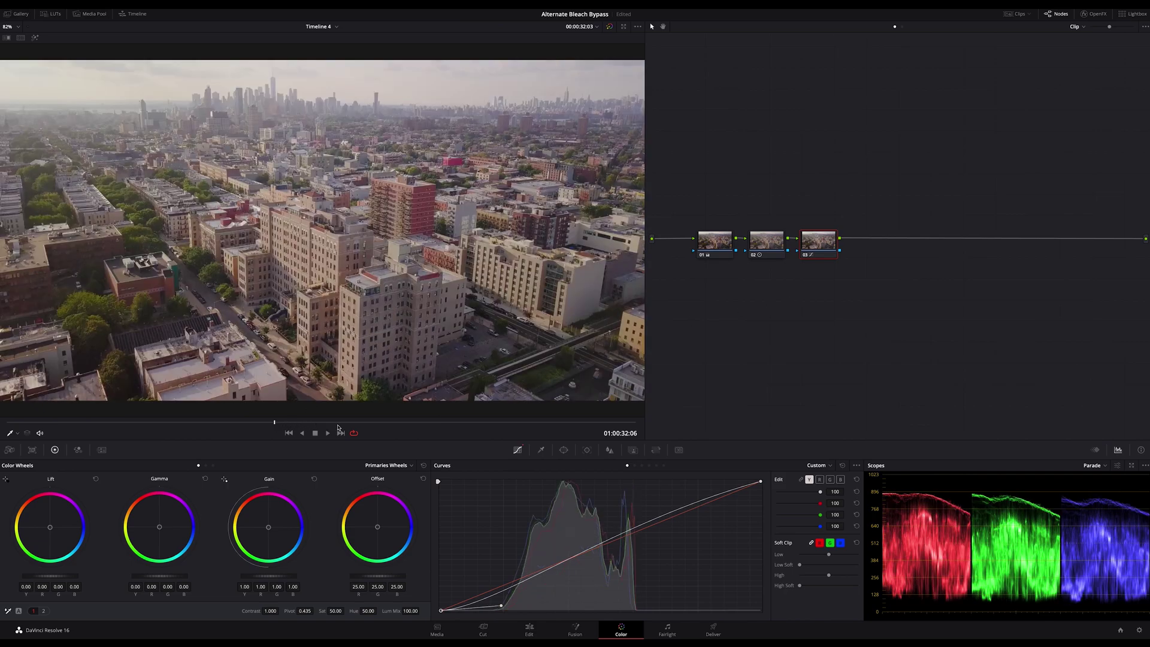
left_click(369, 426)
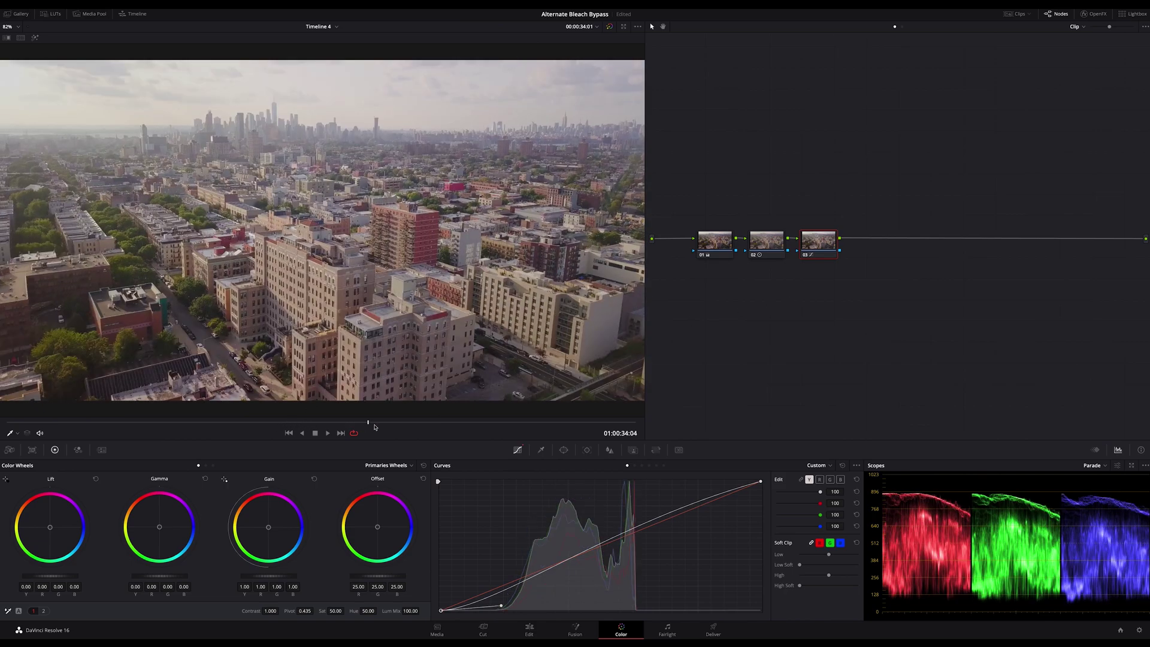
left_click(167, 424)
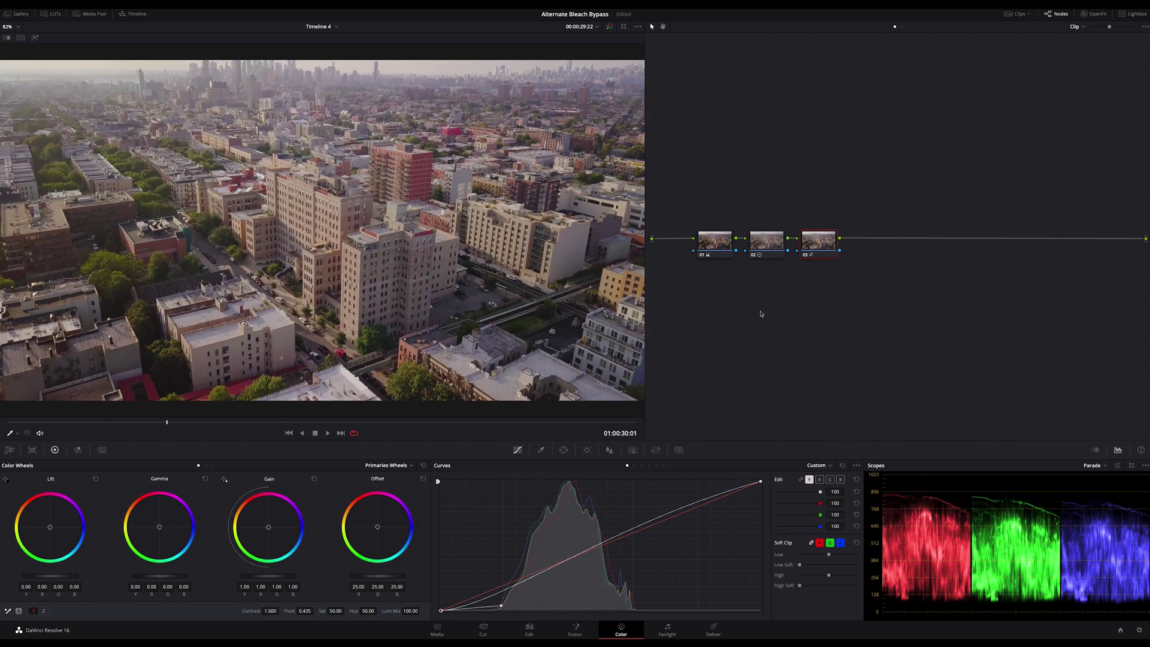
left_click(766, 249)
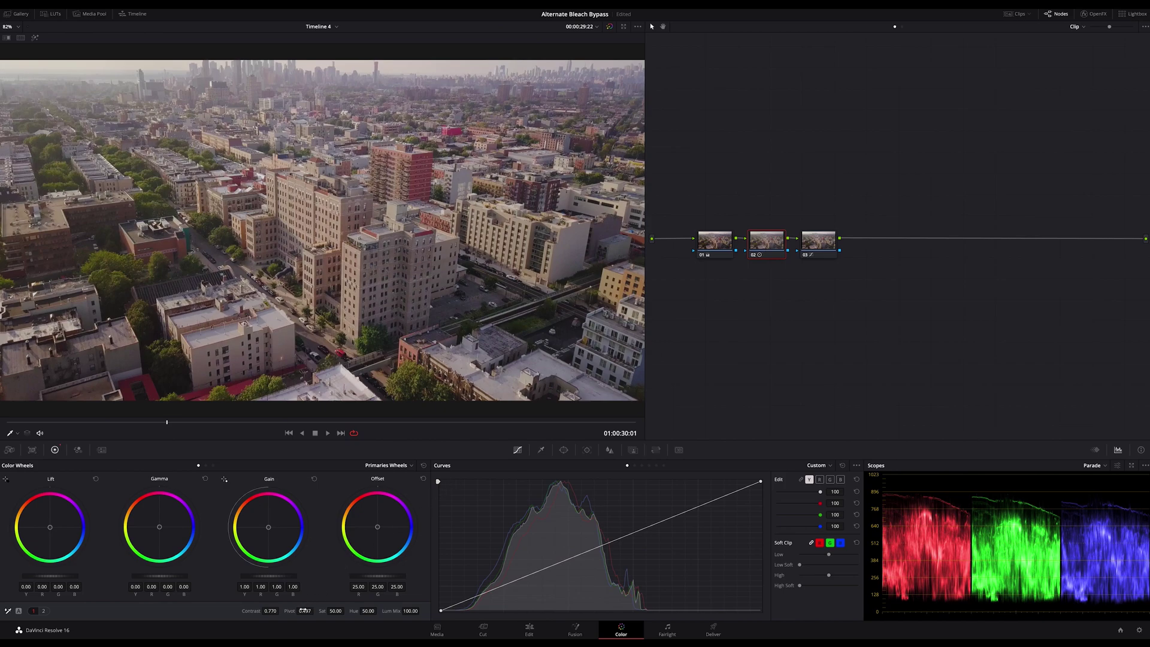
left_click_drag(305, 611, 315, 610)
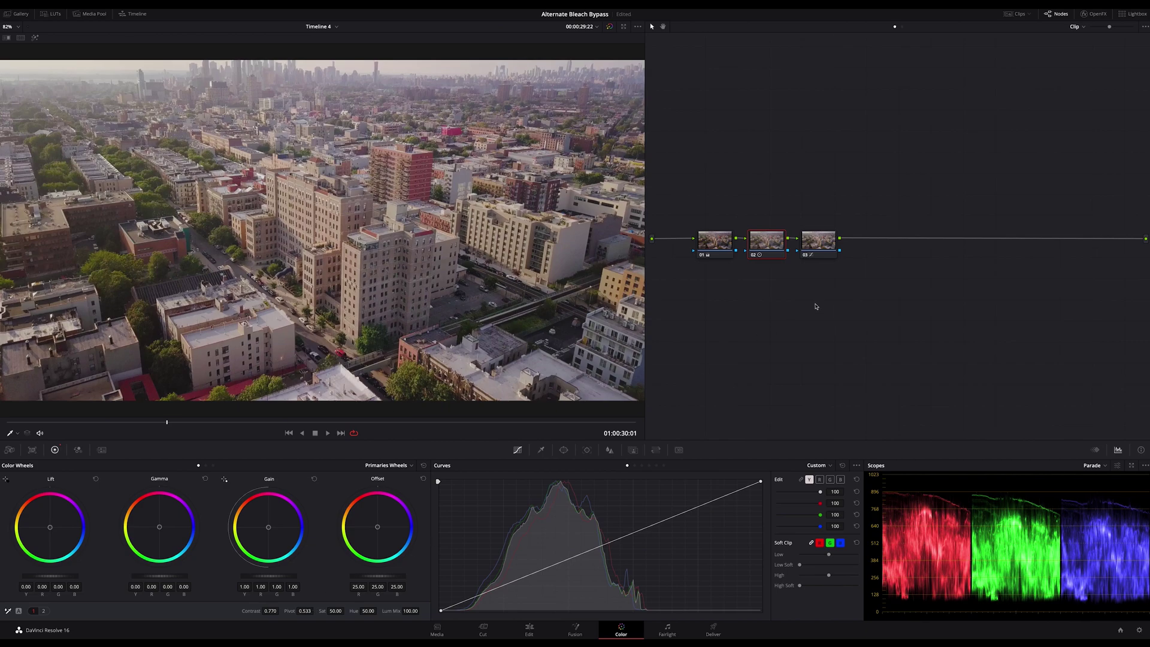
left_click(277, 421)
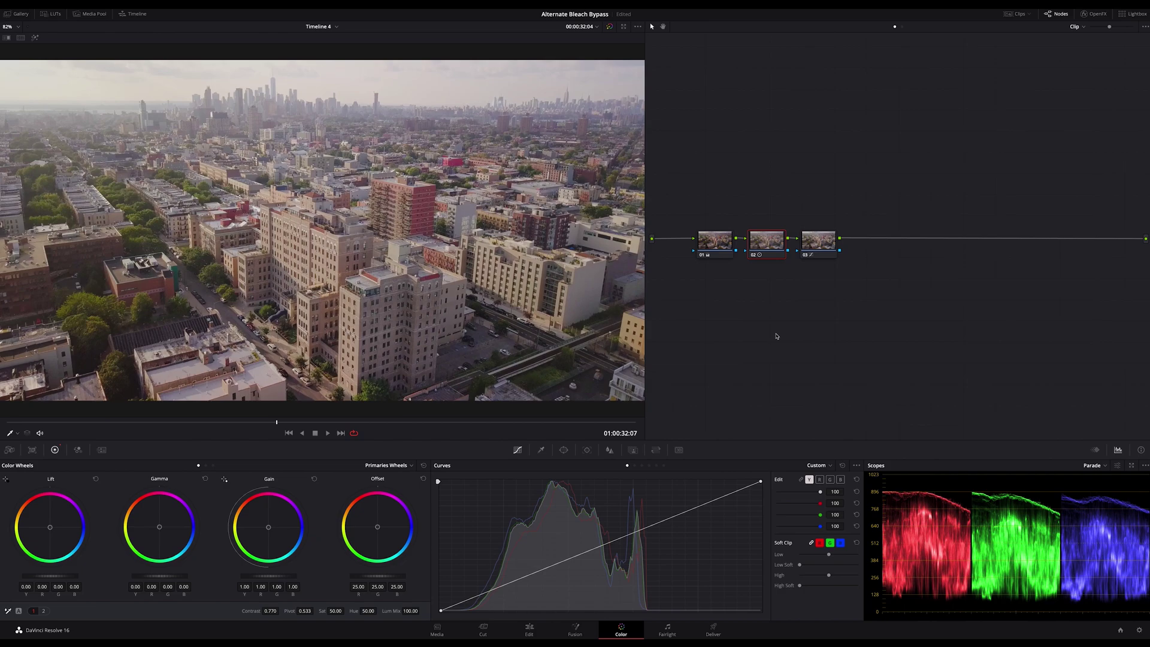